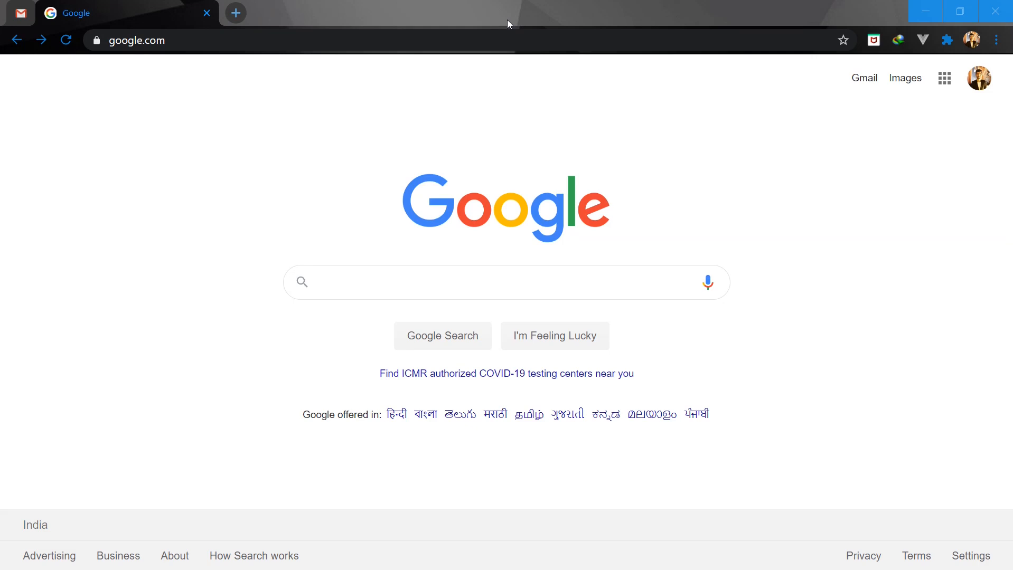
Step: Search Google for "anaconda" and open the official anaconda.com website from the results
left_click(376, 284)
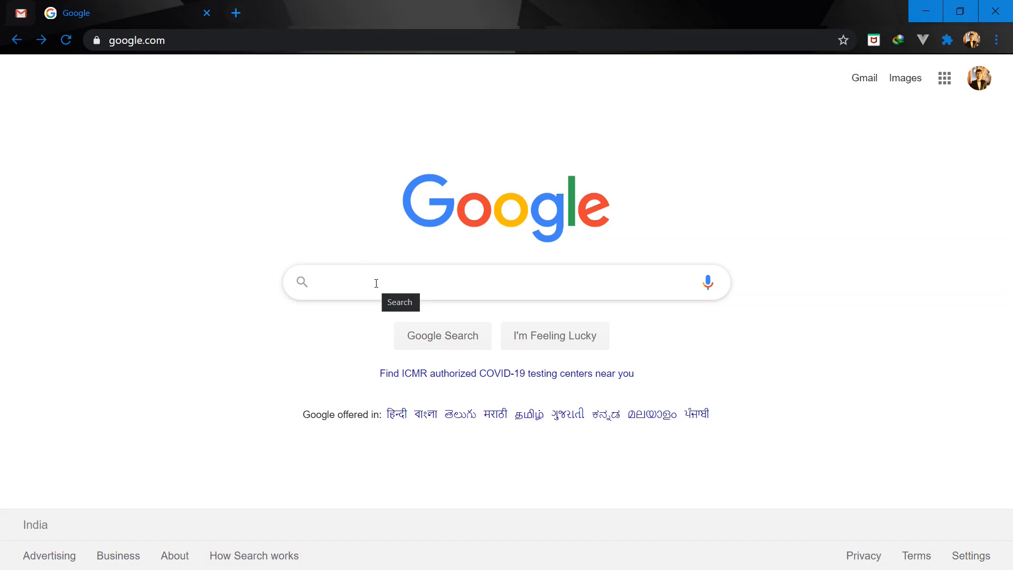
type("anac")
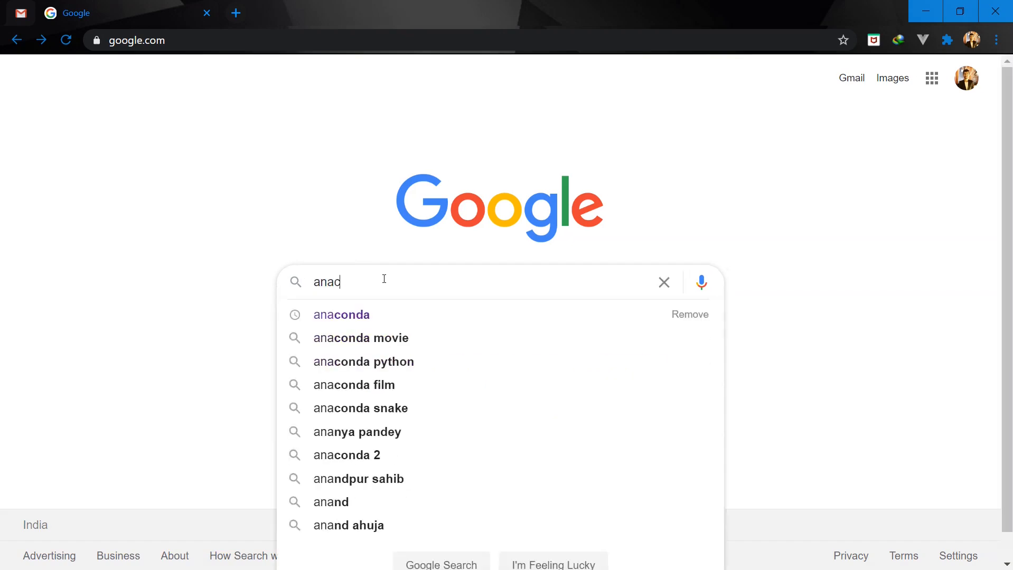
type("onda")
key("Return")
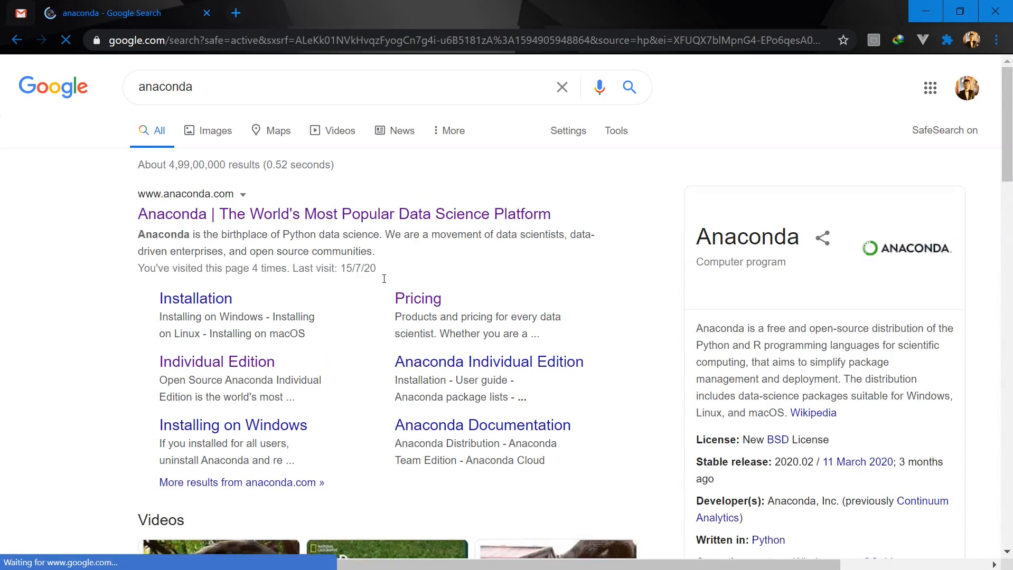
left_click(262, 216)
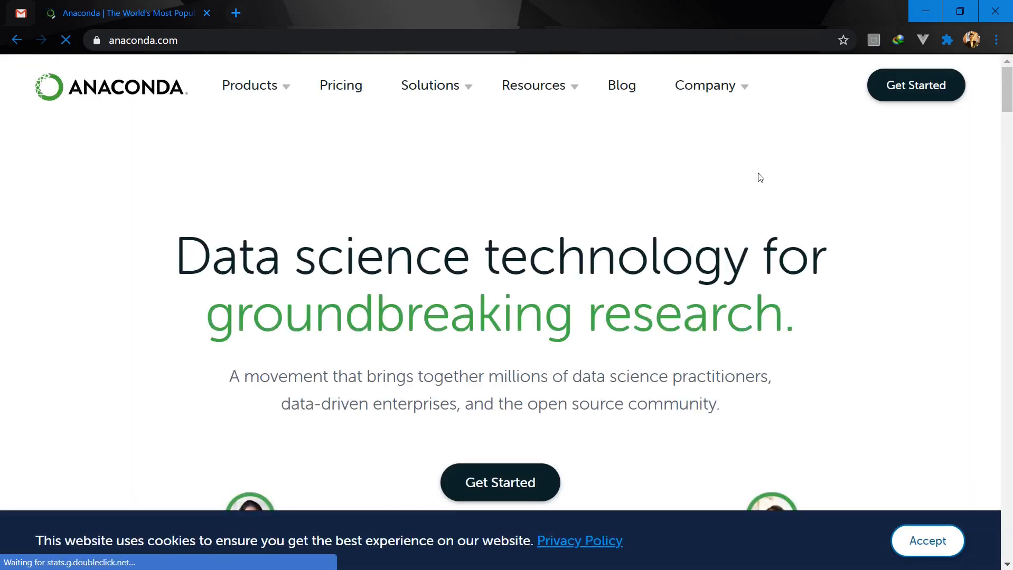
Step: Go to the Anaconda Individual Edition page and download the Windows 64-Bit Graphical Installer for Python 3.7
left_click(922, 87)
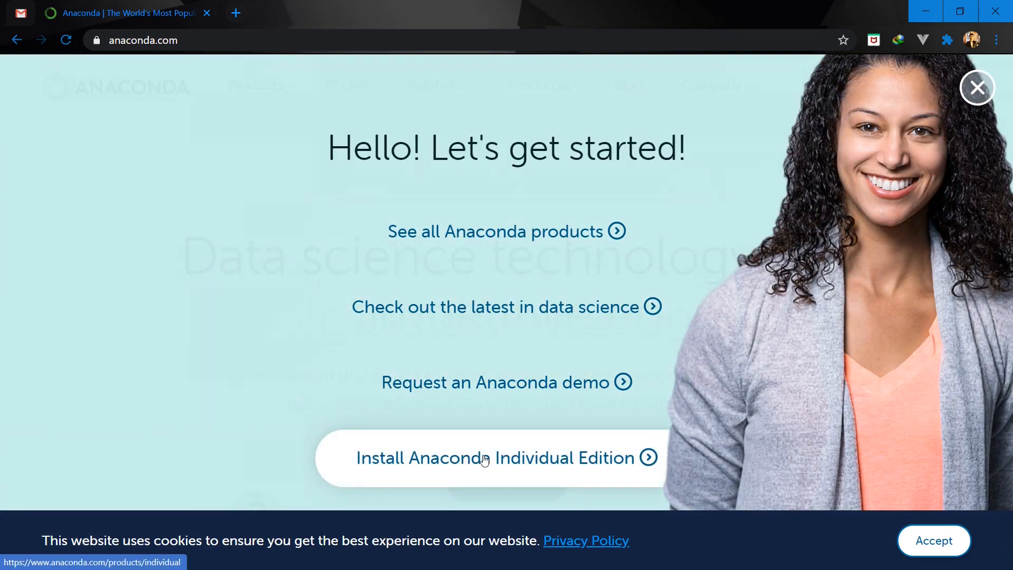
left_click(541, 460)
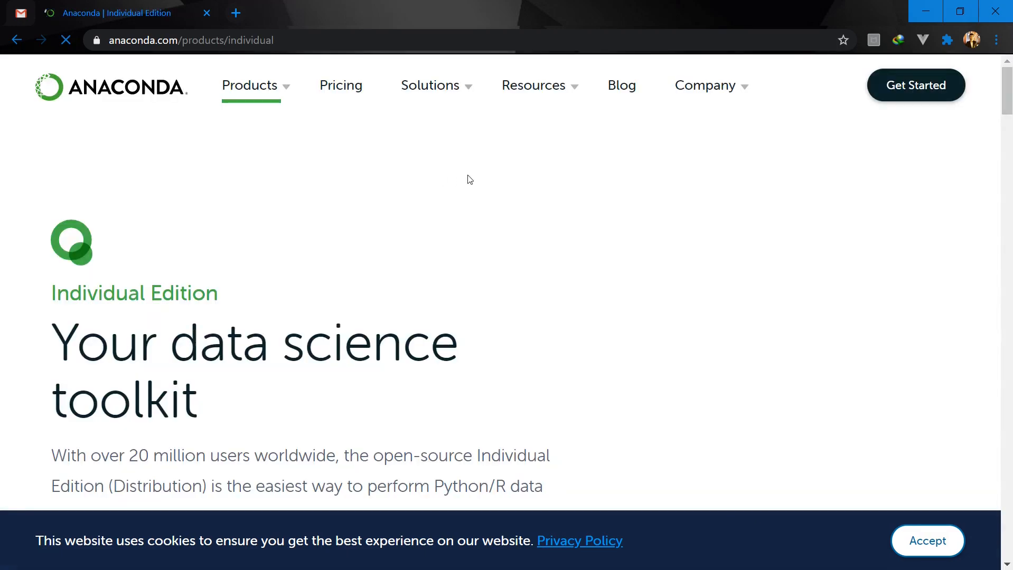
scroll(528, 180, "down", 1)
scroll(528, 180, "down", 6)
scroll(362, 219, "down", 1)
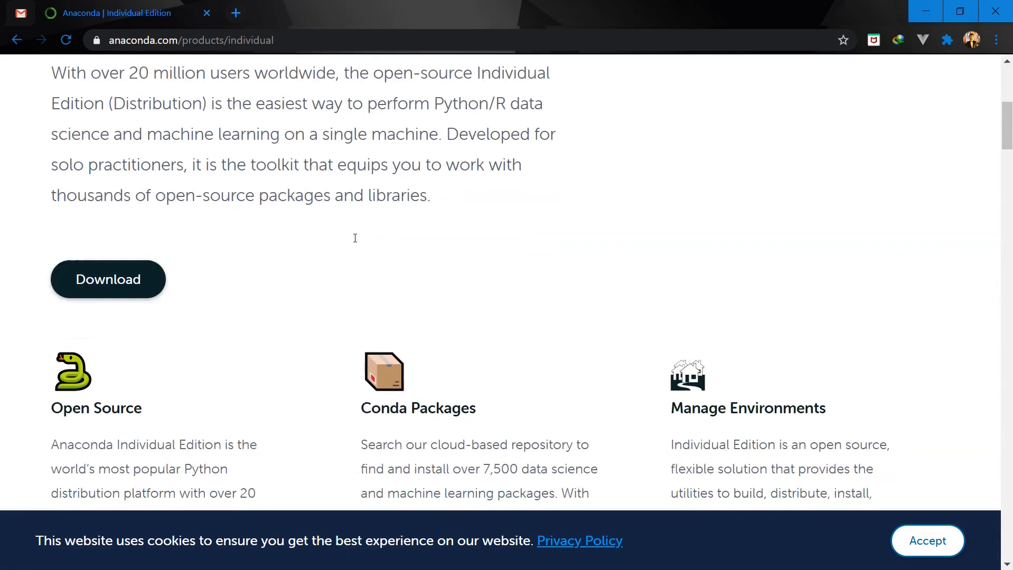
left_click(120, 280)
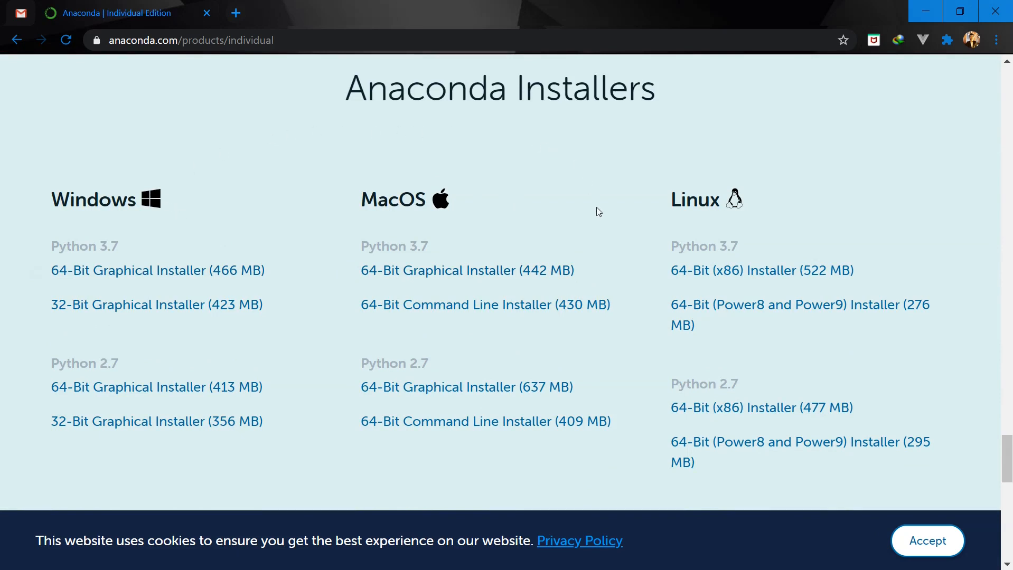
left_click(176, 275)
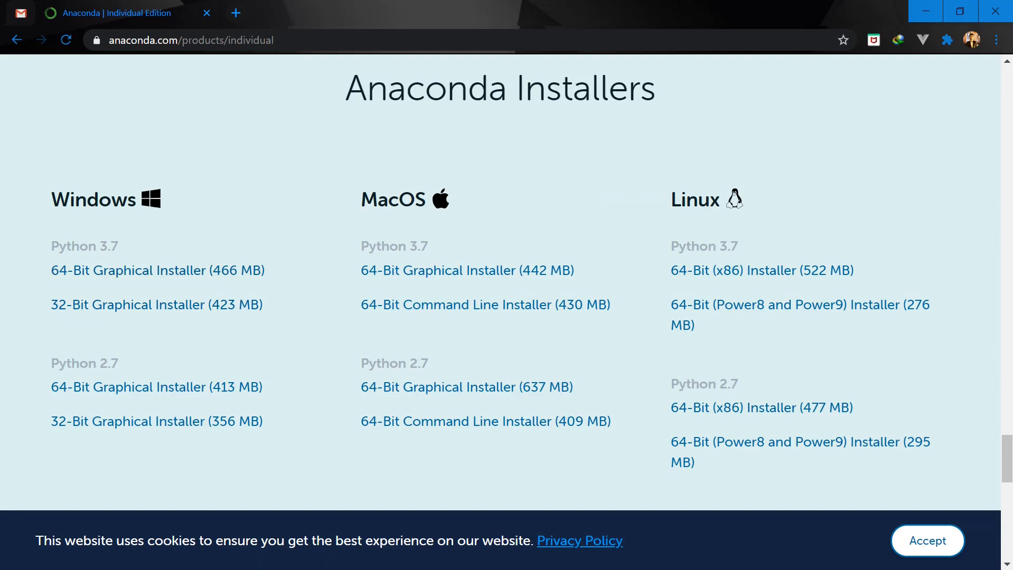
Step: Switch to File Explorer and launch the Anaconda3-2020.02-Windows-x86_64 installer from the Programs folder in Downloads
left_click(20, 113)
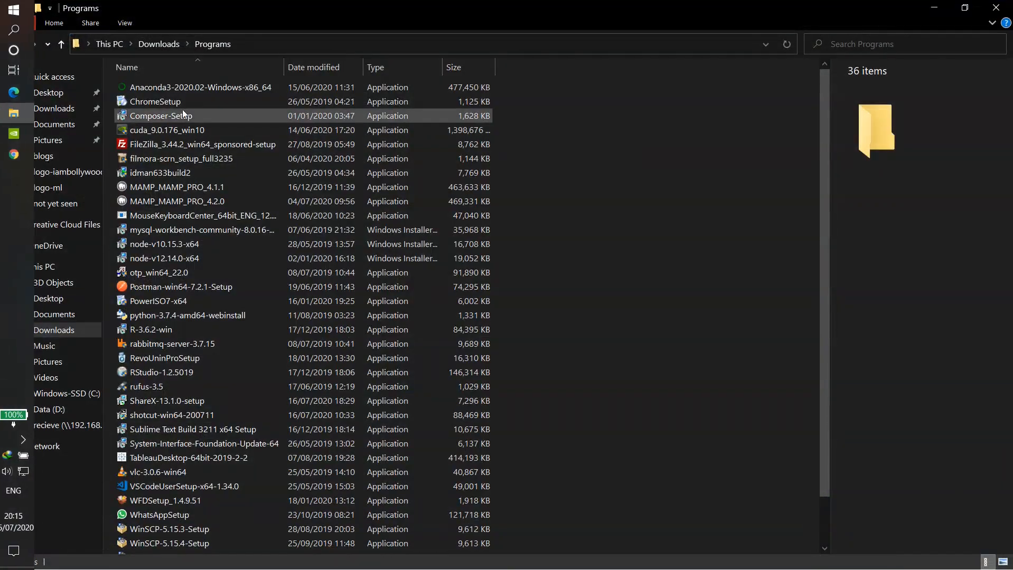
left_click(216, 87)
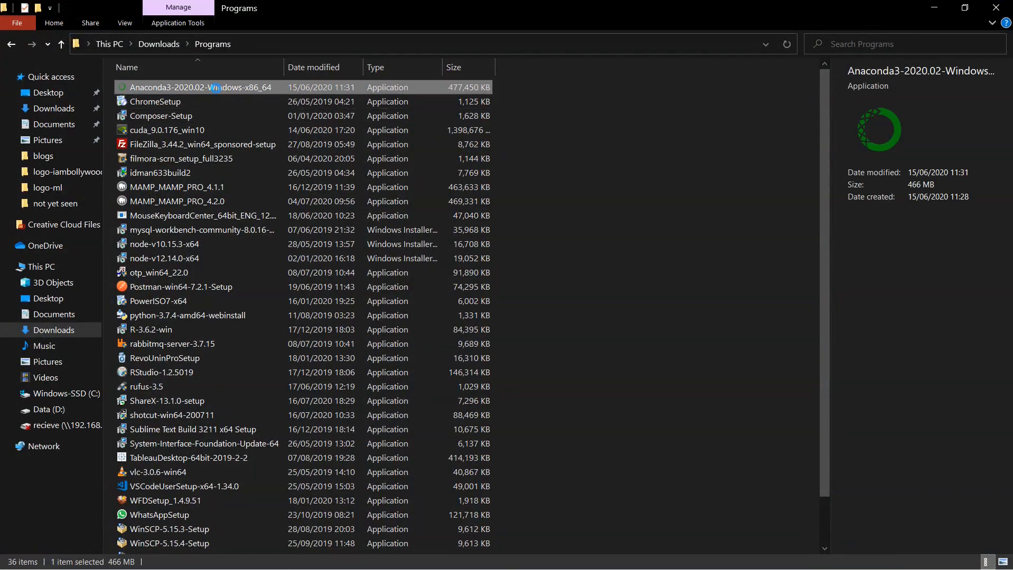
right_click(216, 88)
left_click(289, 100)
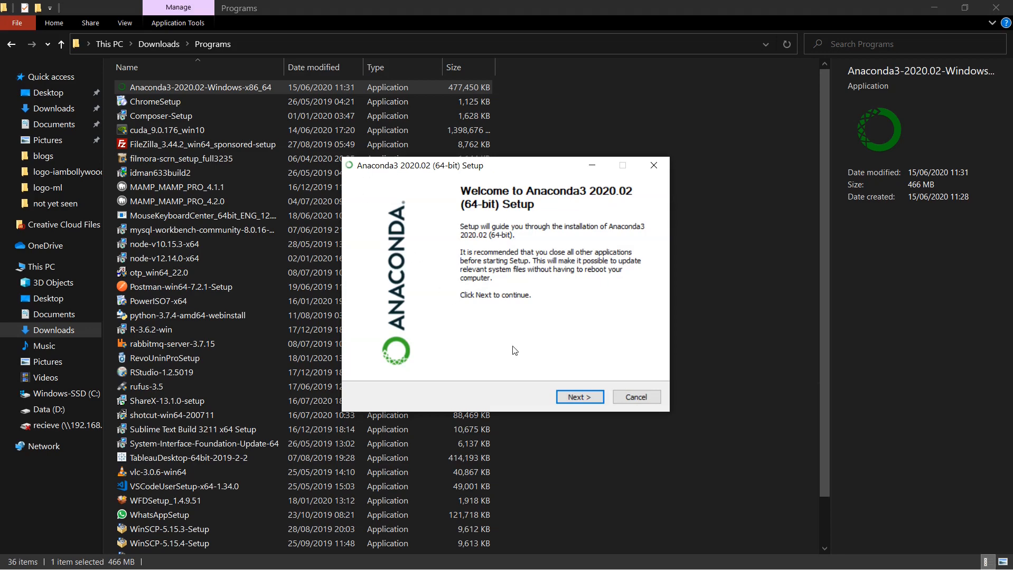
Step: Start the Anaconda3 setup, accept the license agreement and keep the Just Me installation type
left_click(583, 397)
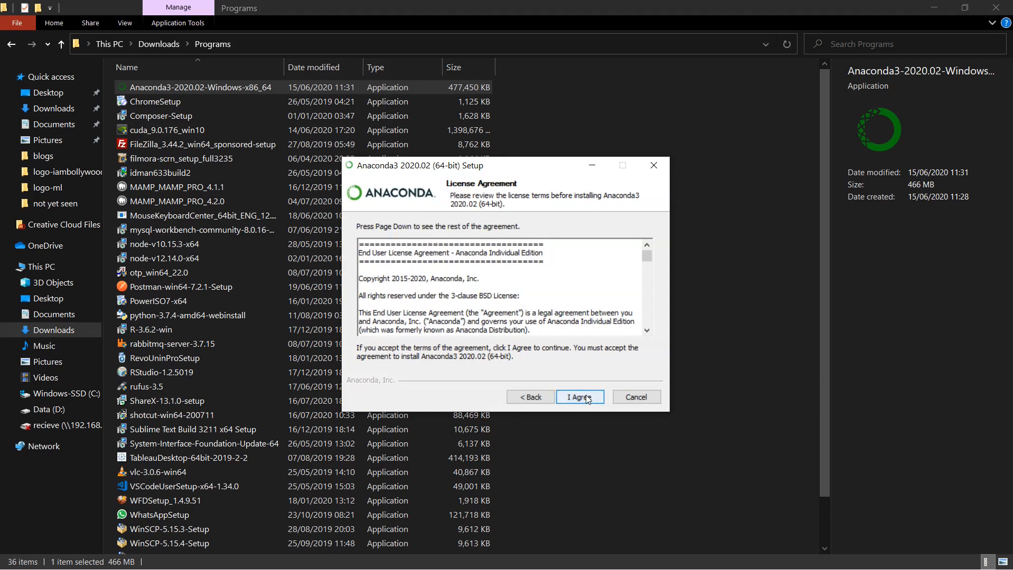
left_click(585, 395)
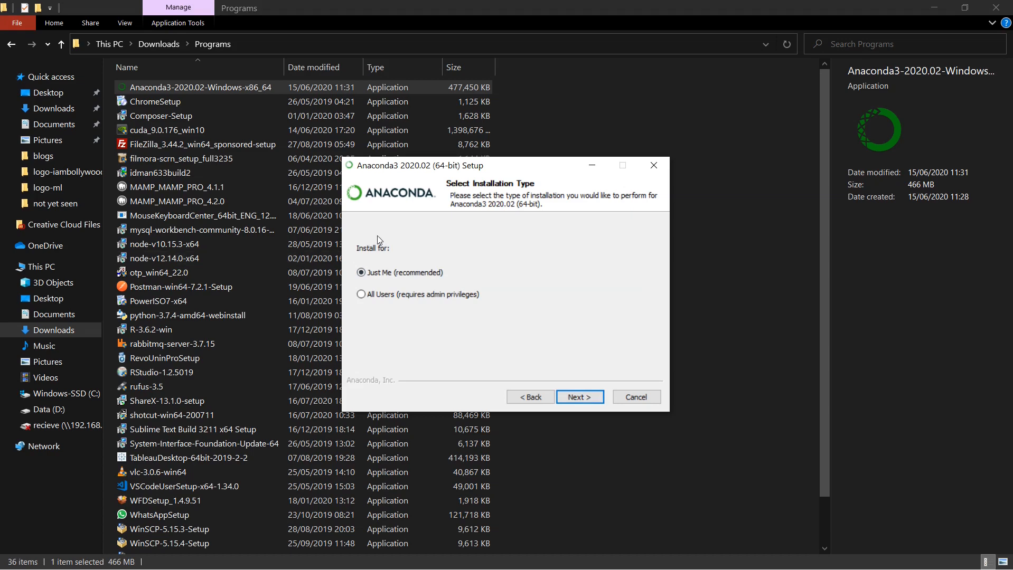
left_click(585, 398)
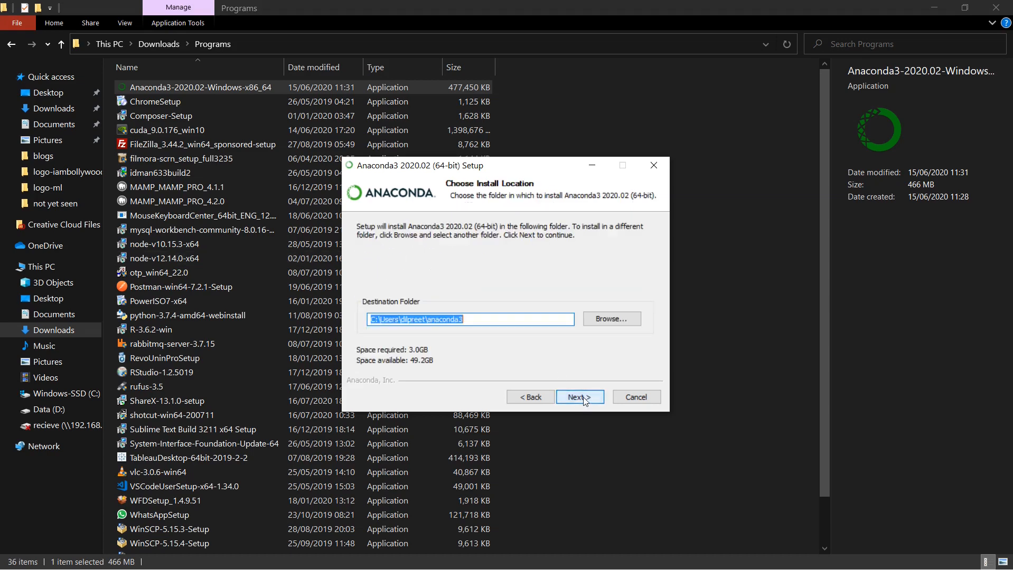
left_click(611, 318)
scroll(512, 306, "down", 3)
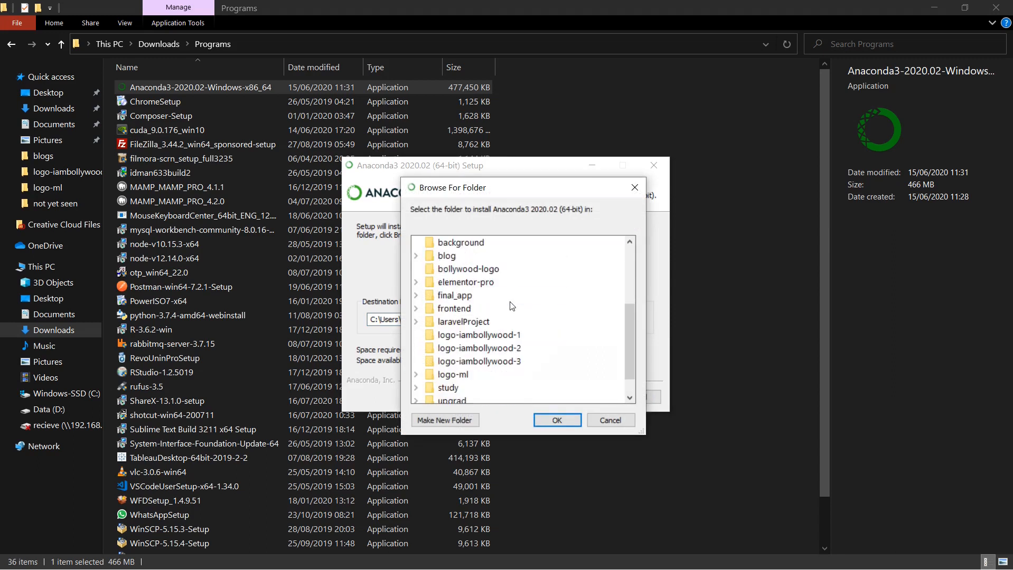
scroll(512, 306, "down", 1)
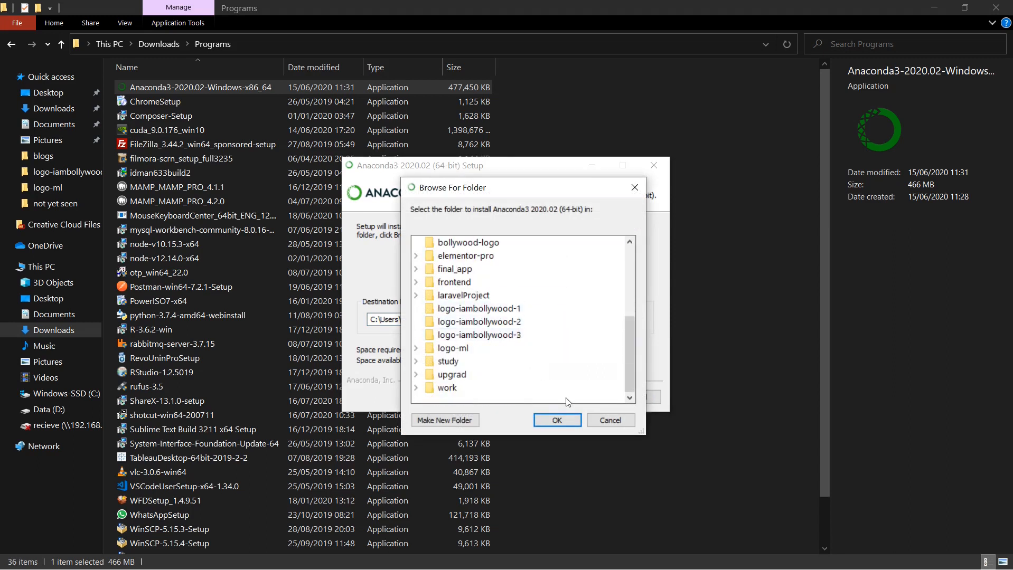
left_click(636, 188)
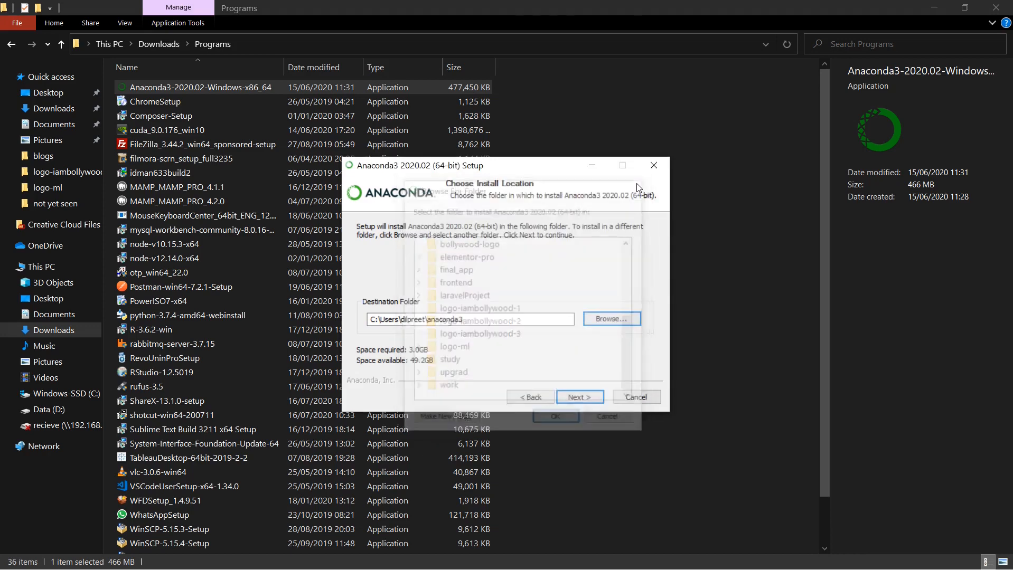
Step: Accept the default install location, then enable adding Anaconda3 to PATH and registering it as the default Python 3.7
left_click(586, 396)
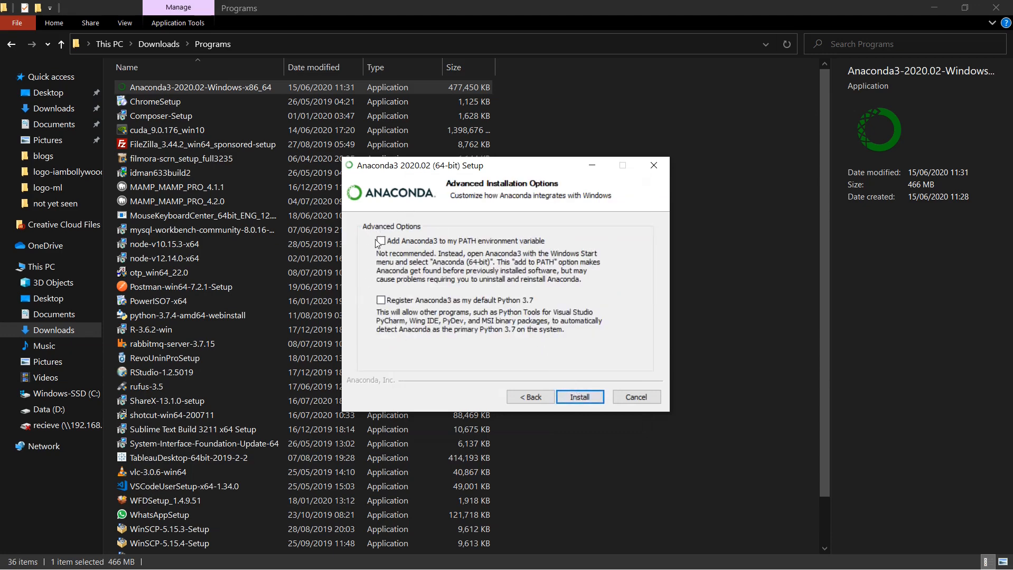
left_click(380, 241)
left_click(382, 301)
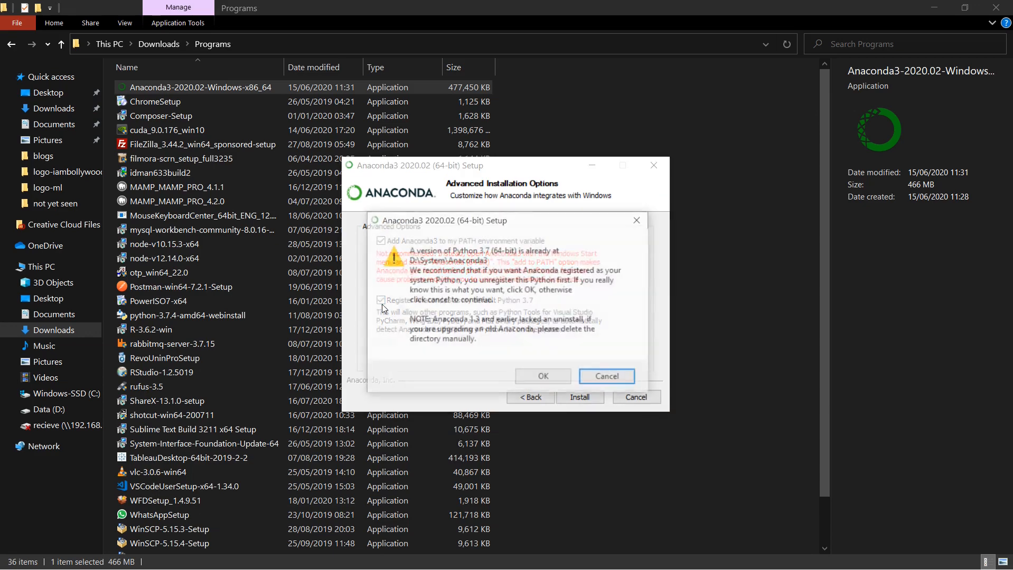
left_click(544, 376)
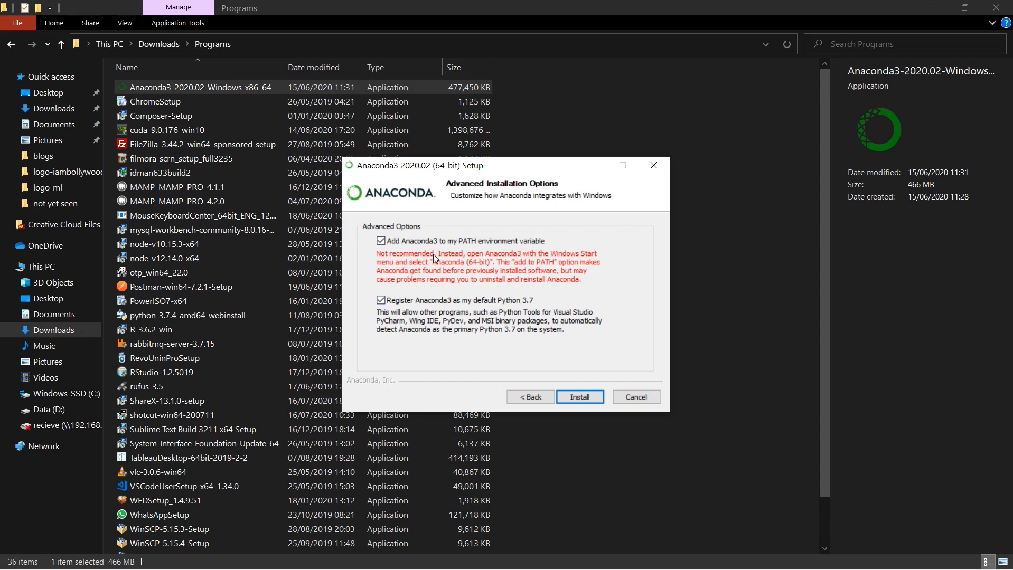
Step: Quit the Anaconda3 setup without installing
key("Tab")
left_click(637, 397)
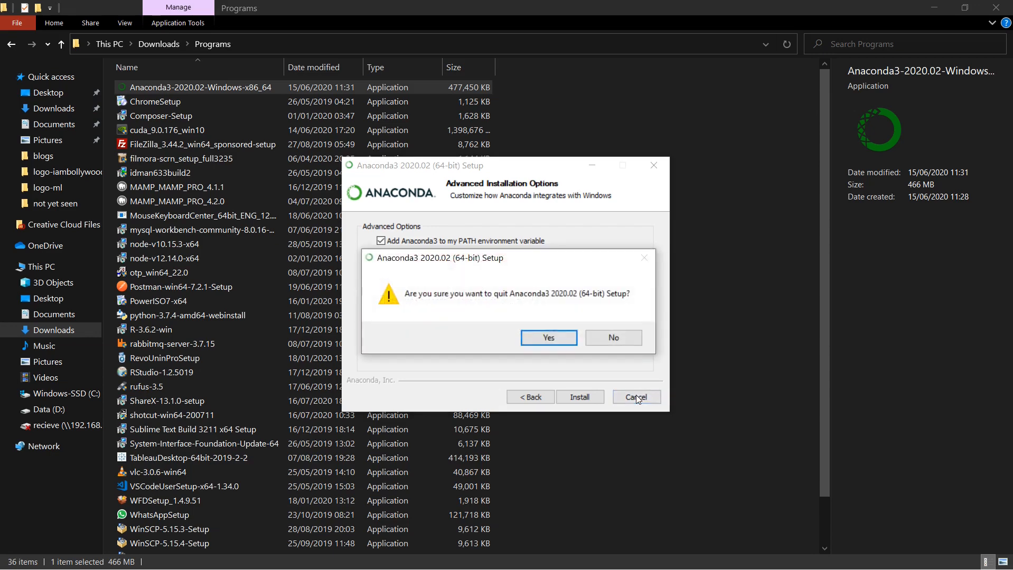
left_click(545, 333)
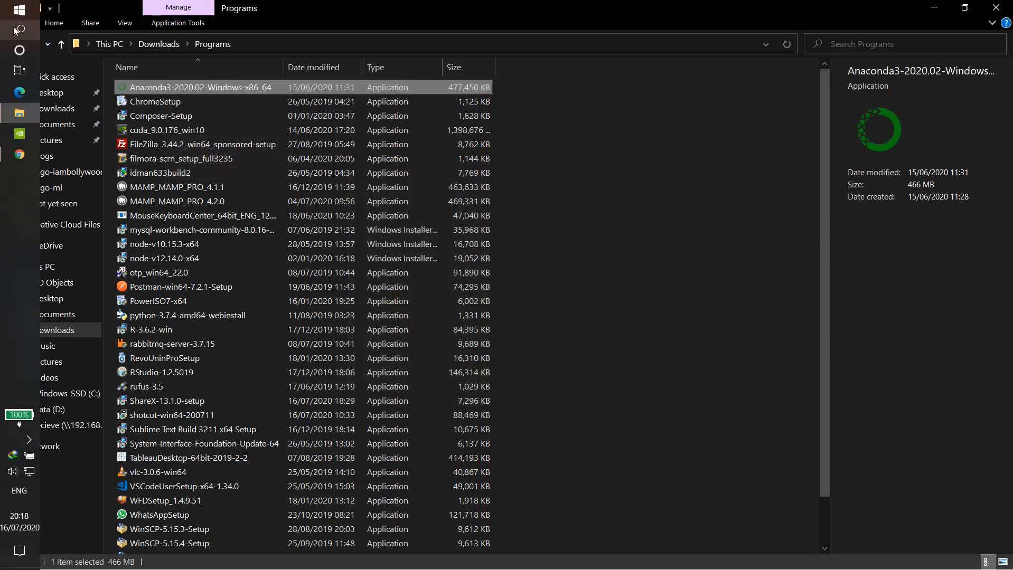
Step: Search Windows for "ana", launch Anaconda Navigator (Anaconda3) and bring its window to the front
left_click(20, 31)
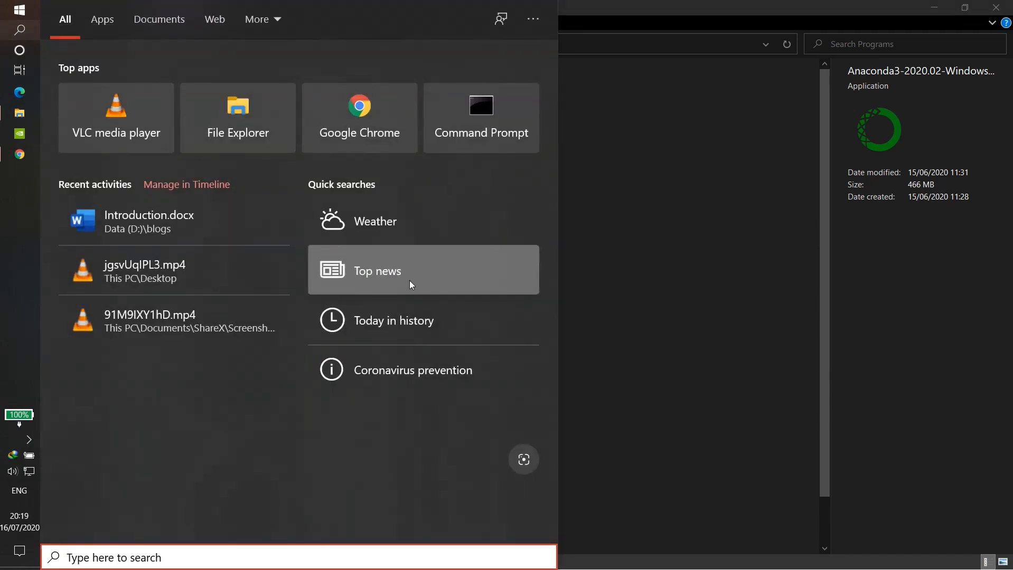
type("ana")
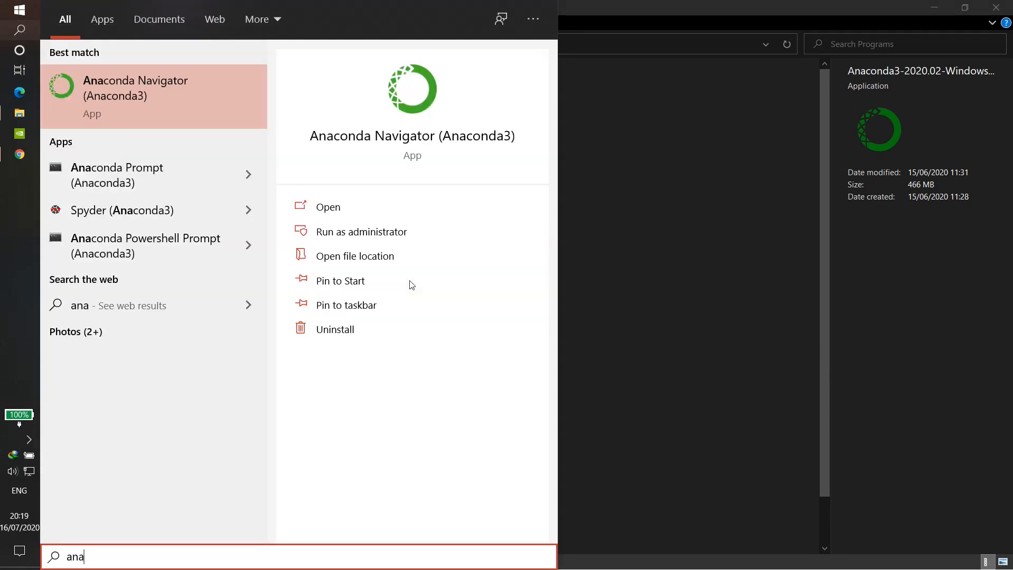
left_click(203, 91)
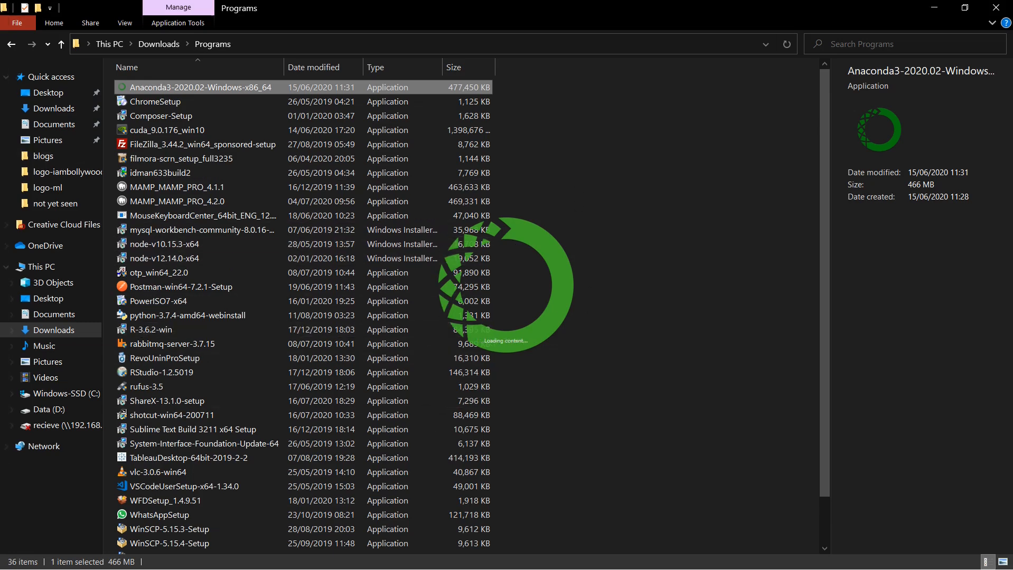
mouse_move(19, 155)
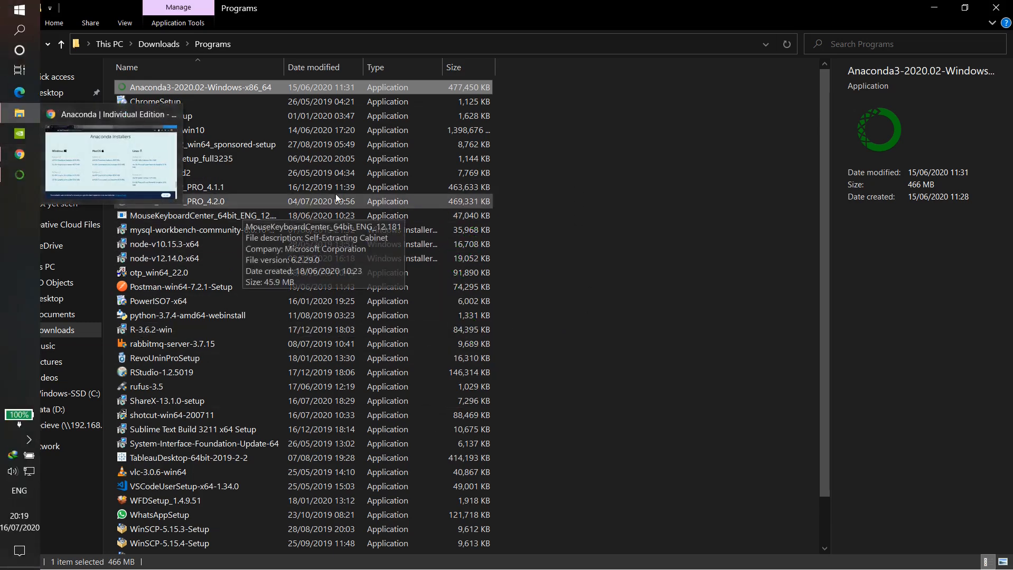
left_click(20, 175)
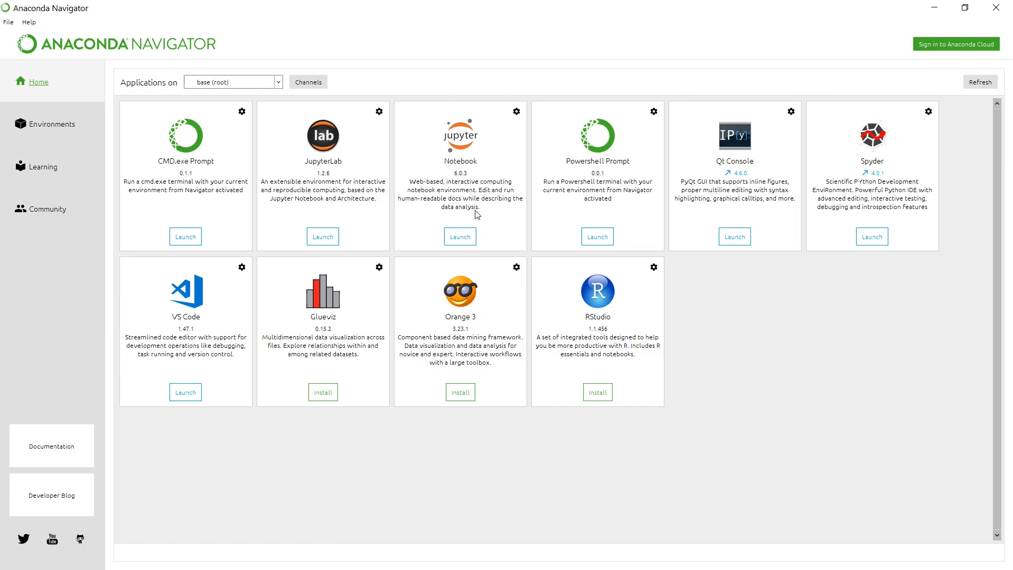
Step: Launch Jupyter Notebook from Anaconda Navigator and create a new Python 3 notebook
left_click(469, 237)
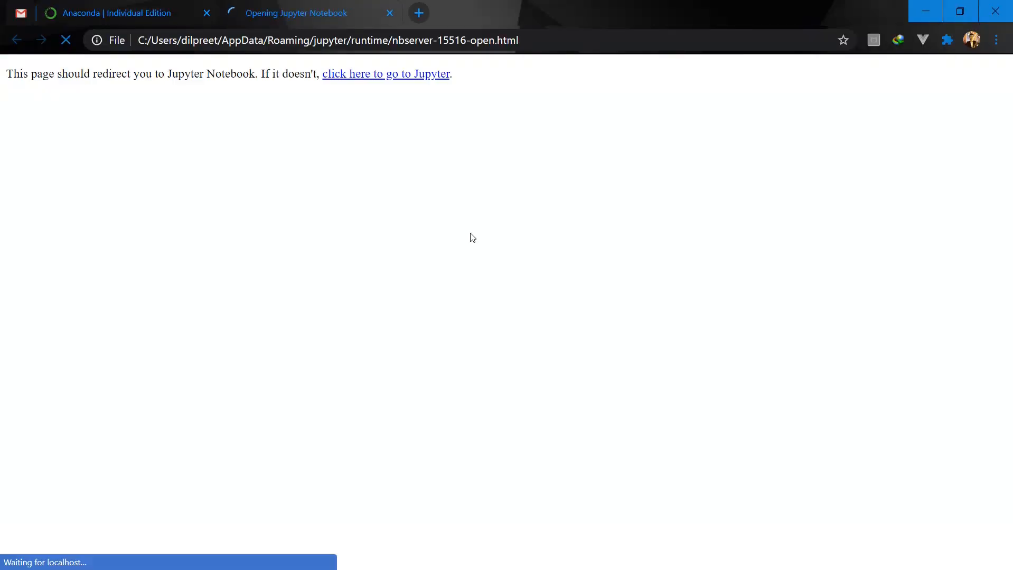
left_click(912, 149)
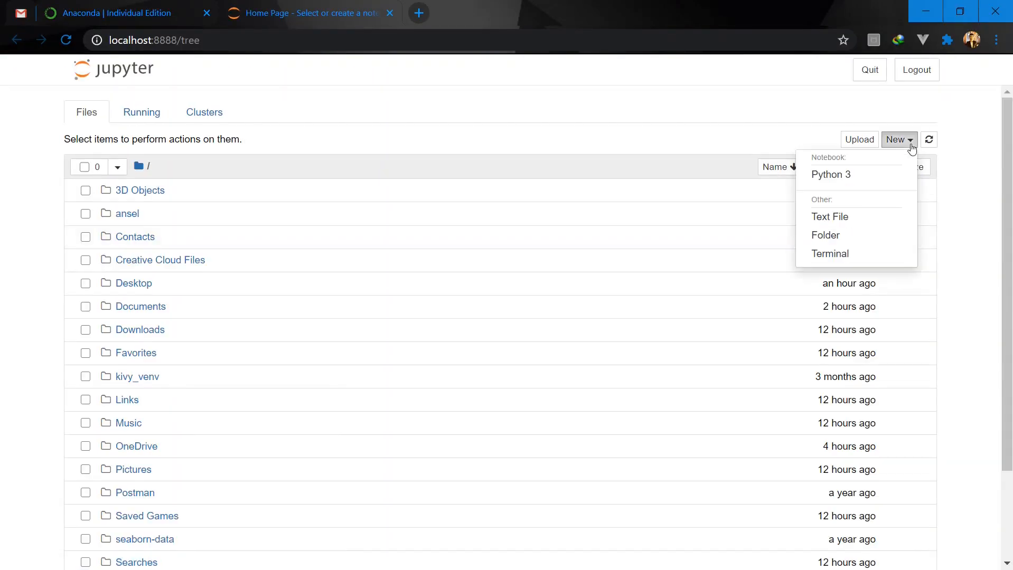
left_click(867, 178)
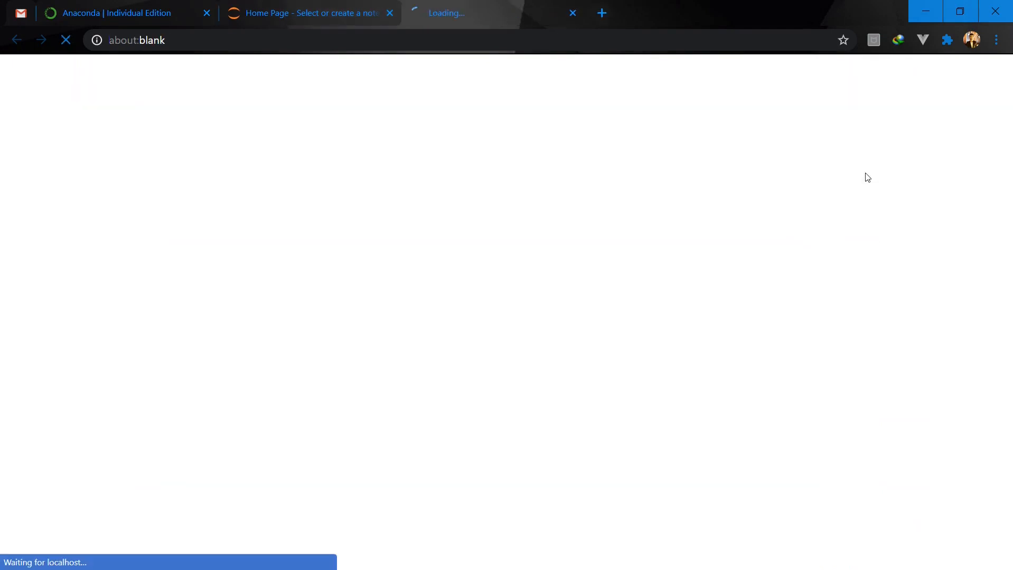